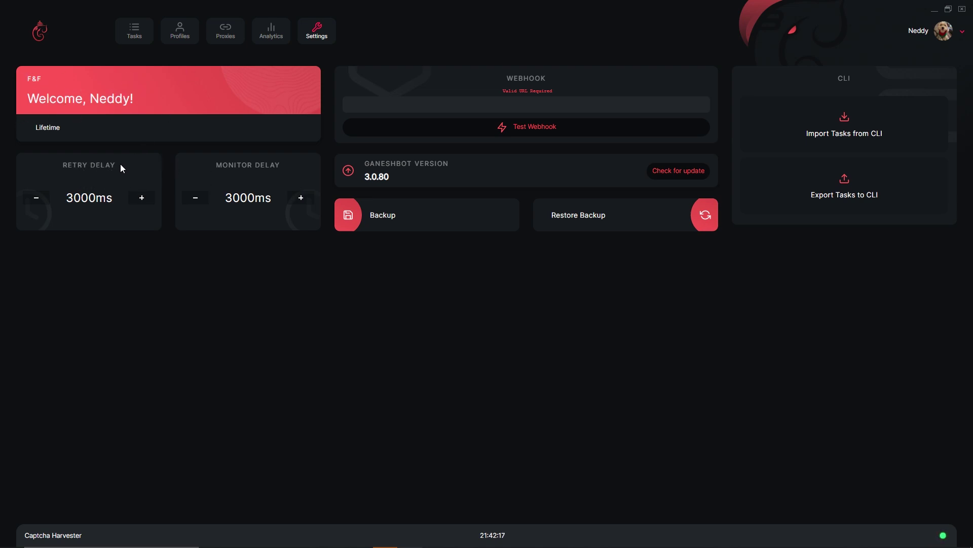
- Change the monitor delay to 4000ms, then check for updates to confirm the latest version
left_click(195, 198)
left_click(195, 198)
double_click(189, 203)
double_click(190, 202)
double_click(195, 202)
triple_click(299, 202)
triple_click(299, 203)
key("ctrl+a")
key("BackSpace")
type("400")
left_click(682, 172)
- Scroll through the Analytics checkout history of 27 entries and its totals
left_click(272, 32)
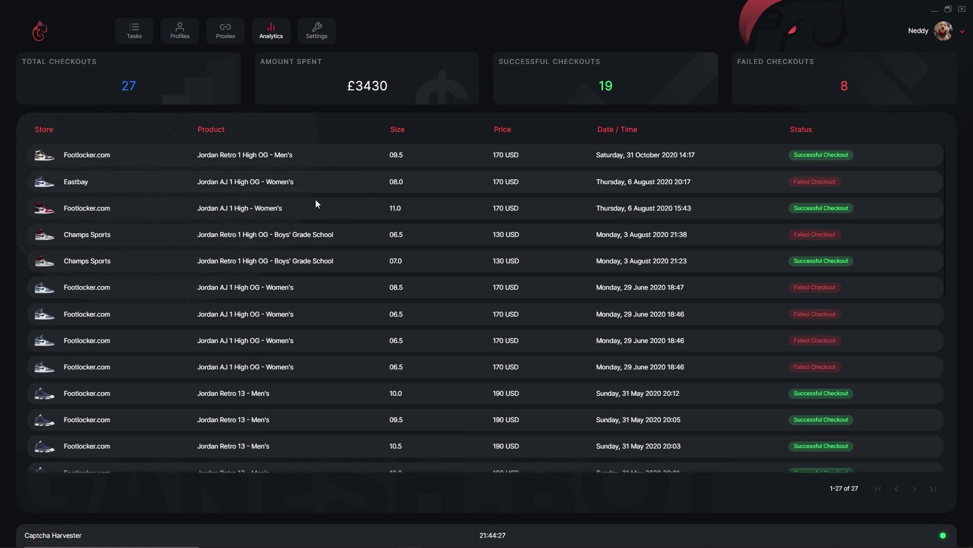
scroll(392, 221, "down", 5)
scroll(165, 148, "up", 5)
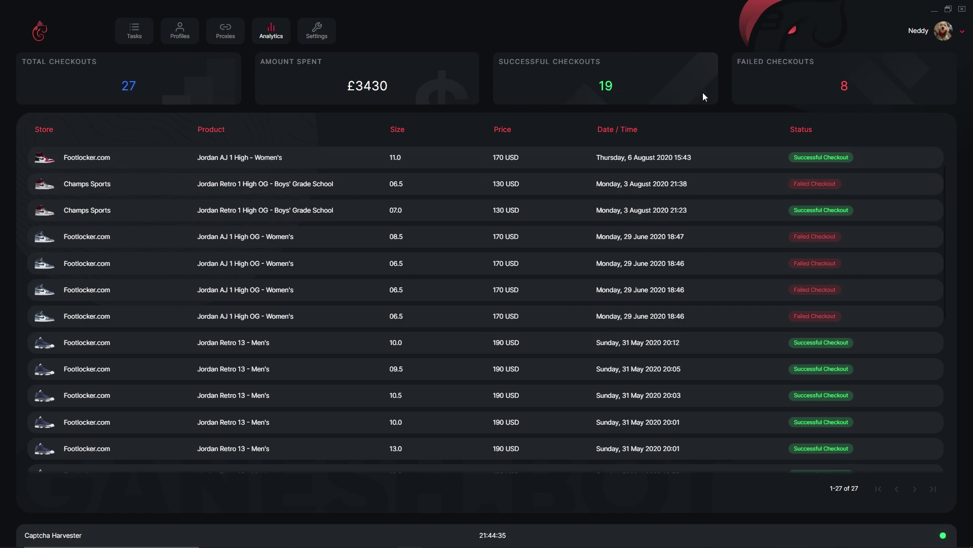
scroll(439, 218, "down", 7)
scroll(439, 218, "up", 8)
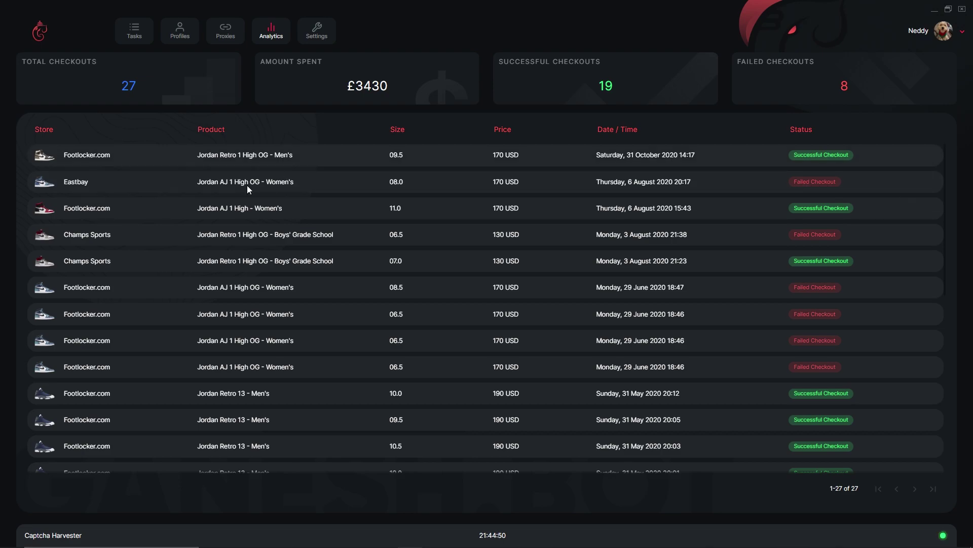
scroll(787, 282, "down", 1)
scroll(542, 367, "down", 5)
scroll(583, 349, "up", 6)
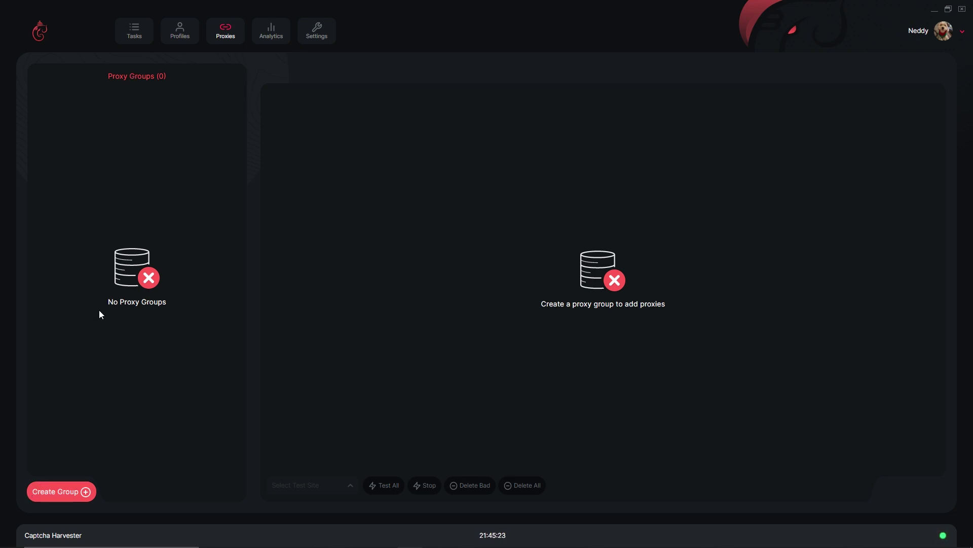
- Create two proxy groups, then delete the extra Proxy Group 1
left_click(54, 495)
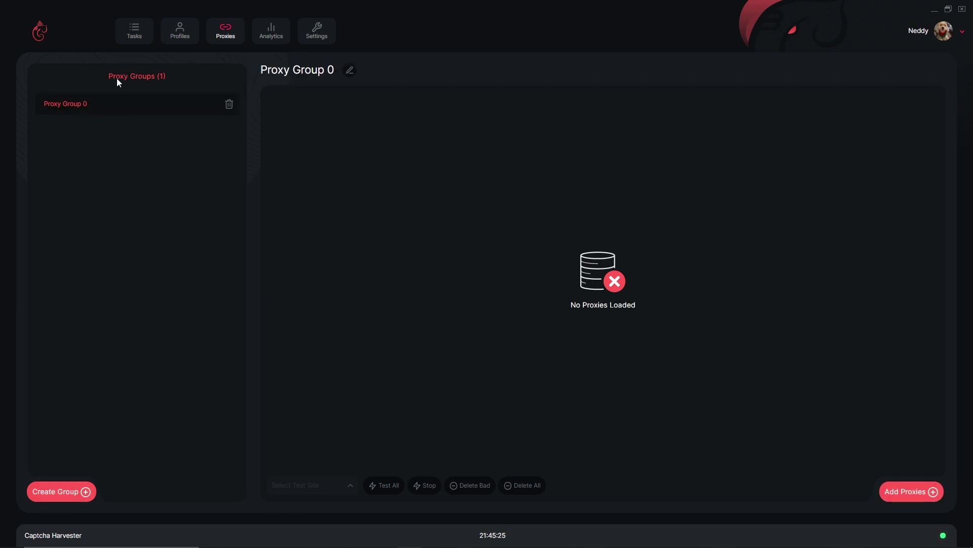
left_click(71, 496)
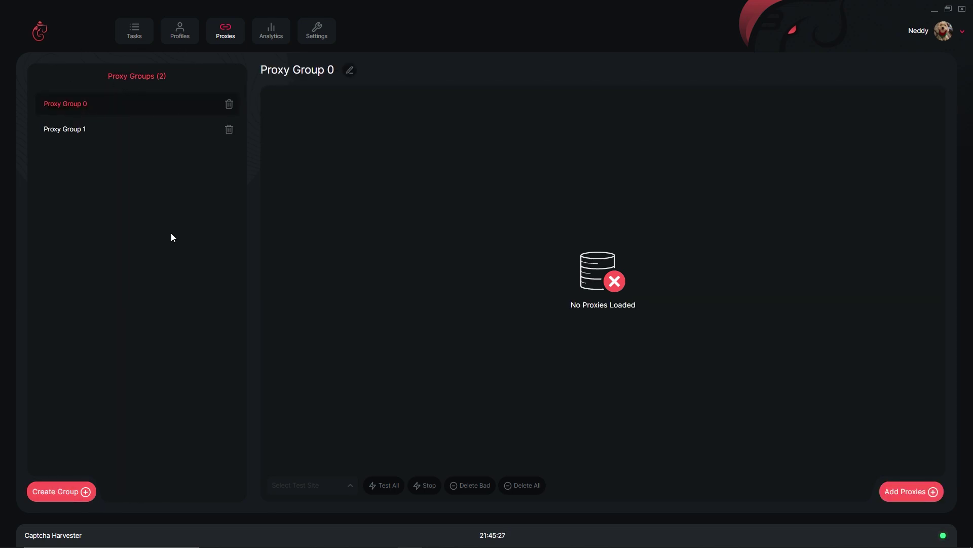
left_click(229, 131)
- Rename Proxy Group 0 to 'Video Test' and bring up its Add Proxies form
left_click(350, 70)
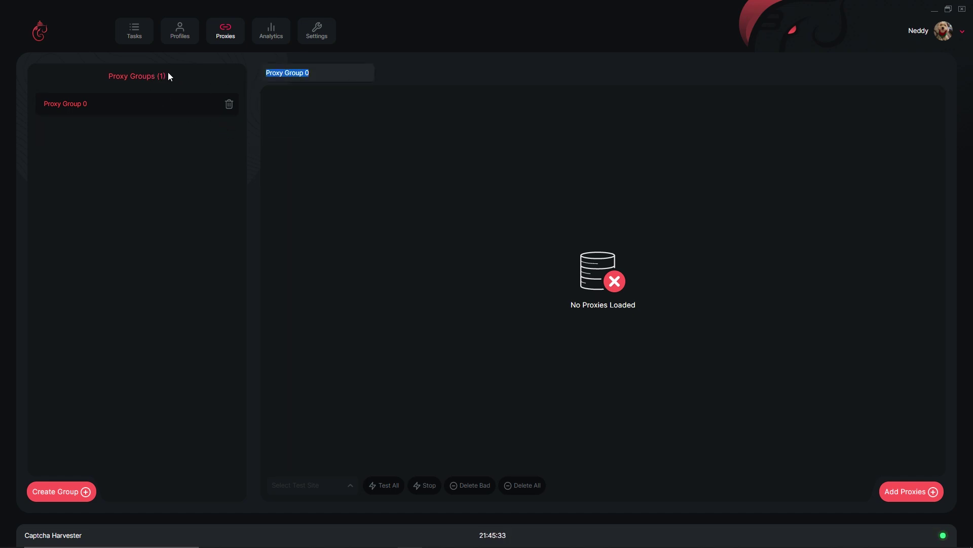
type("Video")
type("Test")
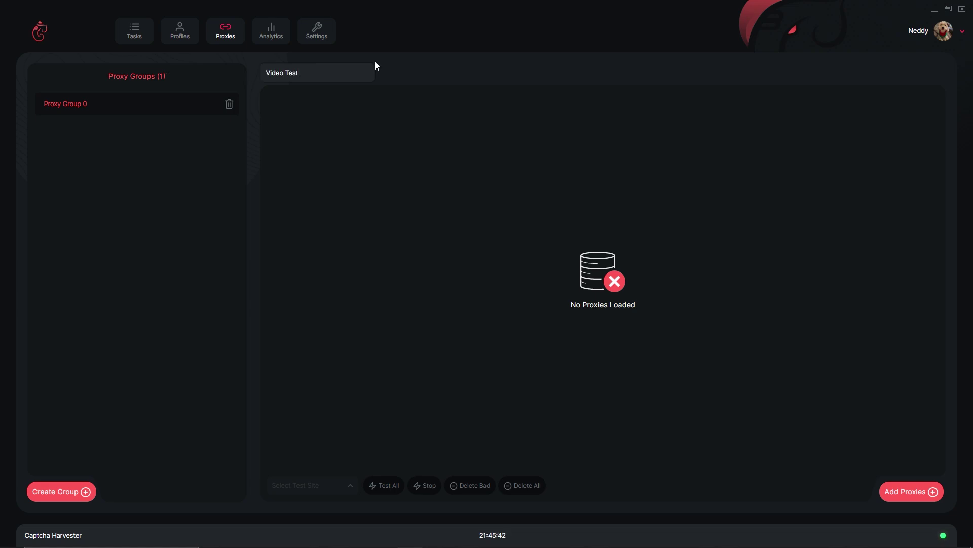
key("Return")
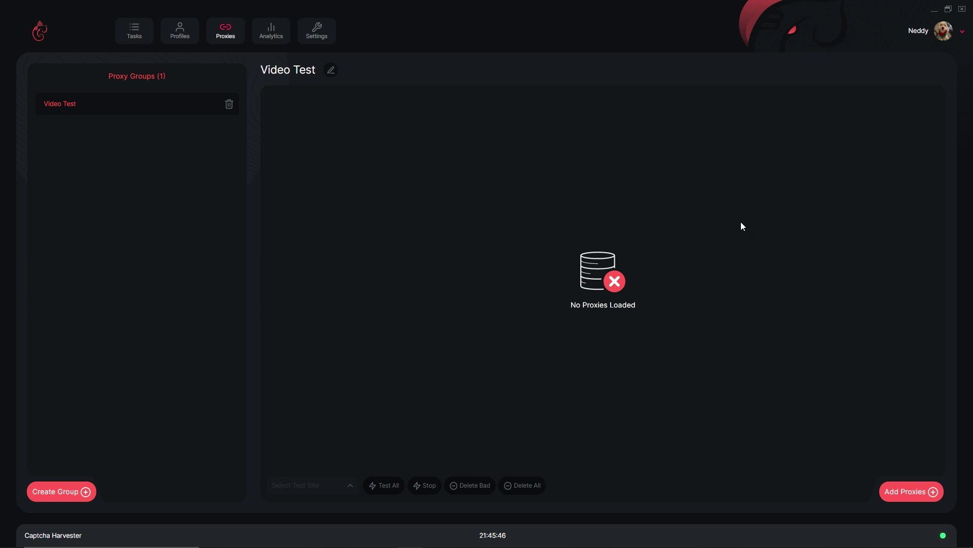
left_click(906, 496)
- Paste the three gb-pr.aquaproxies.io proxies, remove the blank first line, and add them
left_click(427, 224)
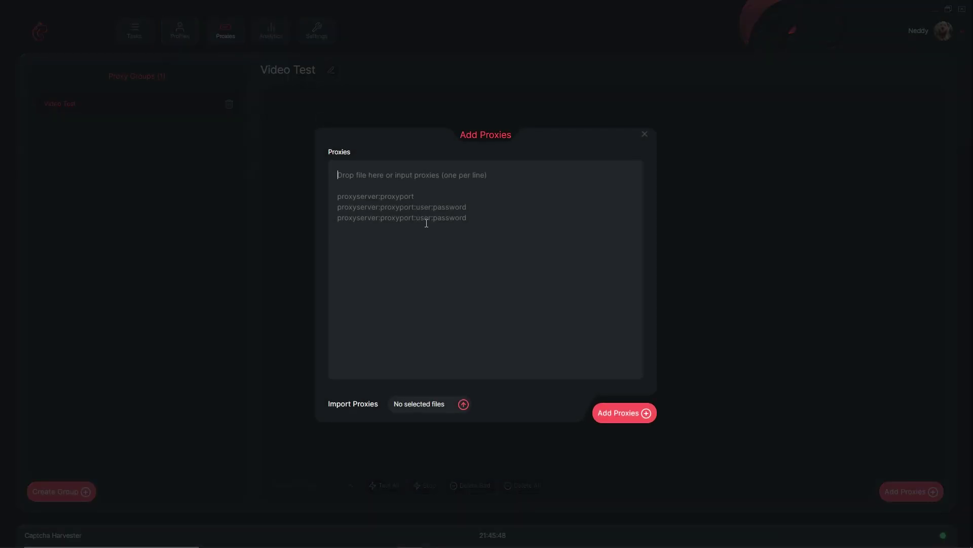
left_click(337, 192)
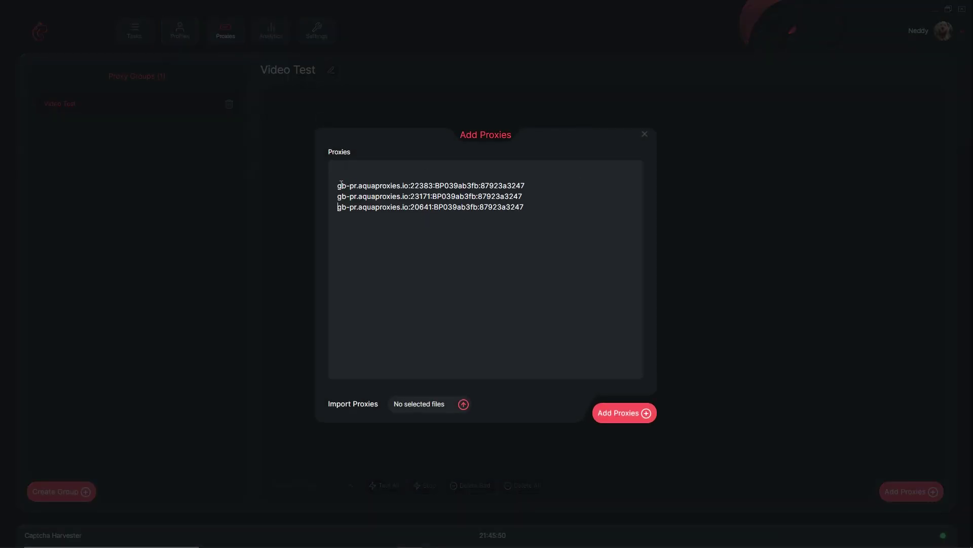
key("BackSpace")
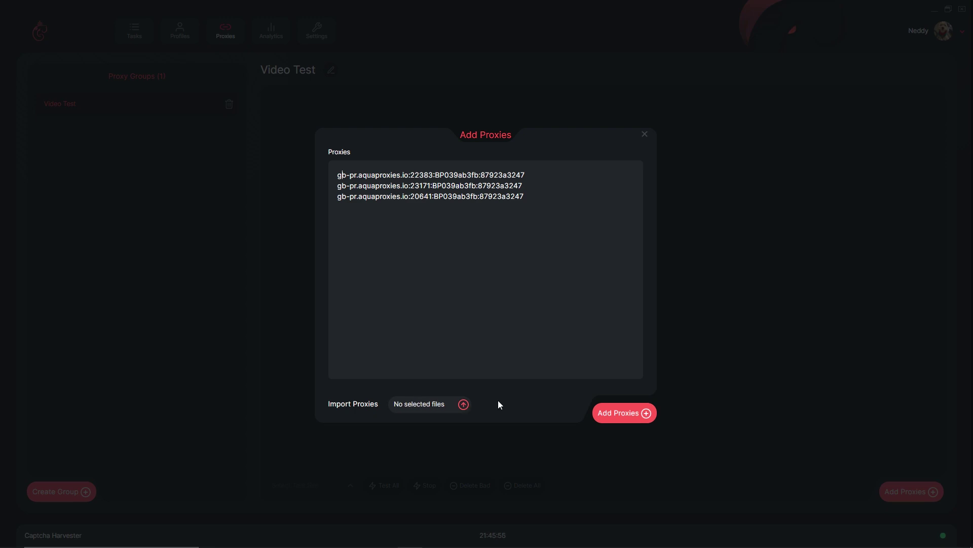
left_click(612, 411)
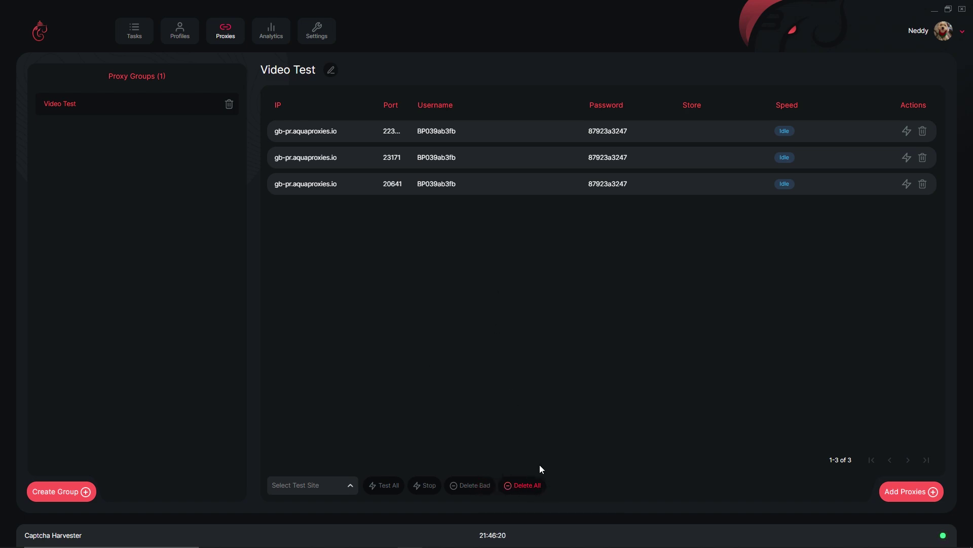
- Test all Video Test proxies on Footlocker EU and sort the results by speed
left_click(344, 487)
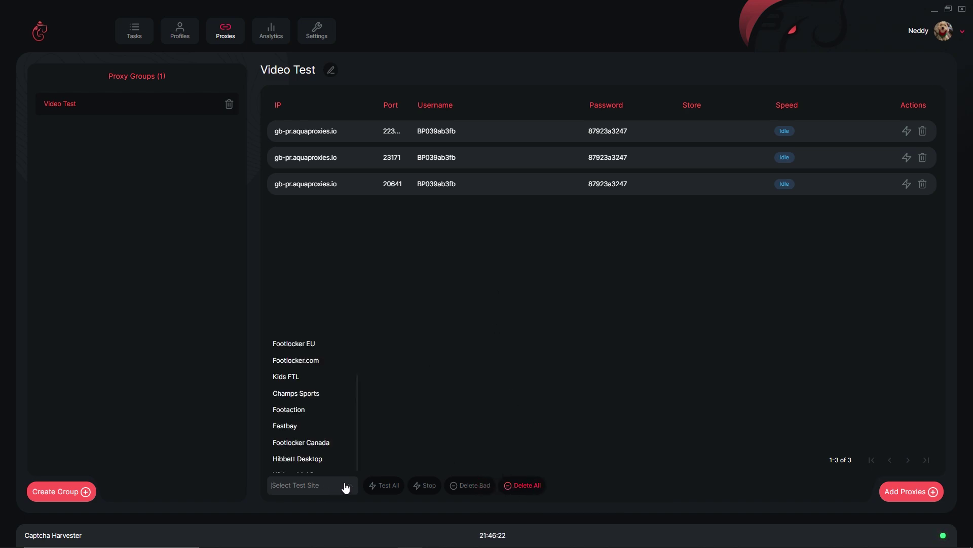
left_click(308, 345)
left_click(378, 486)
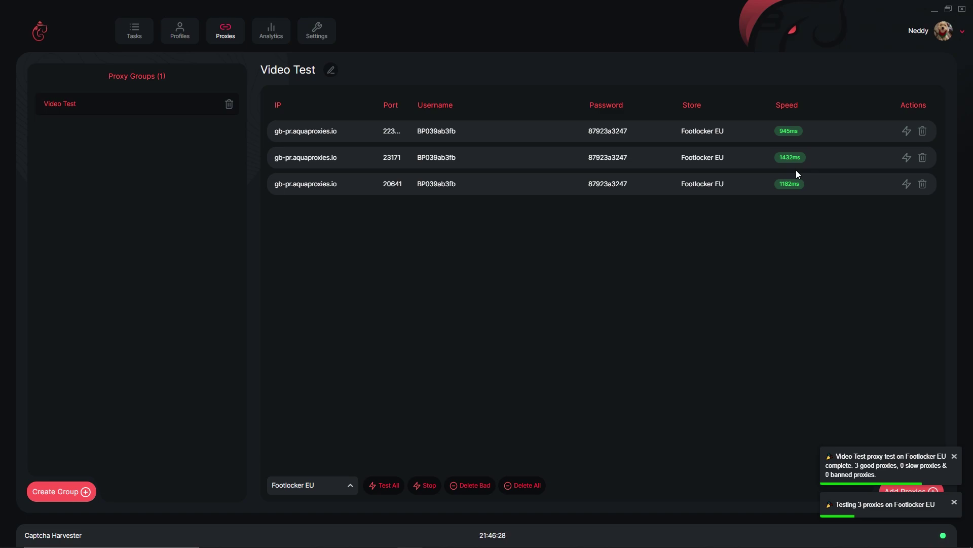
left_click(807, 112)
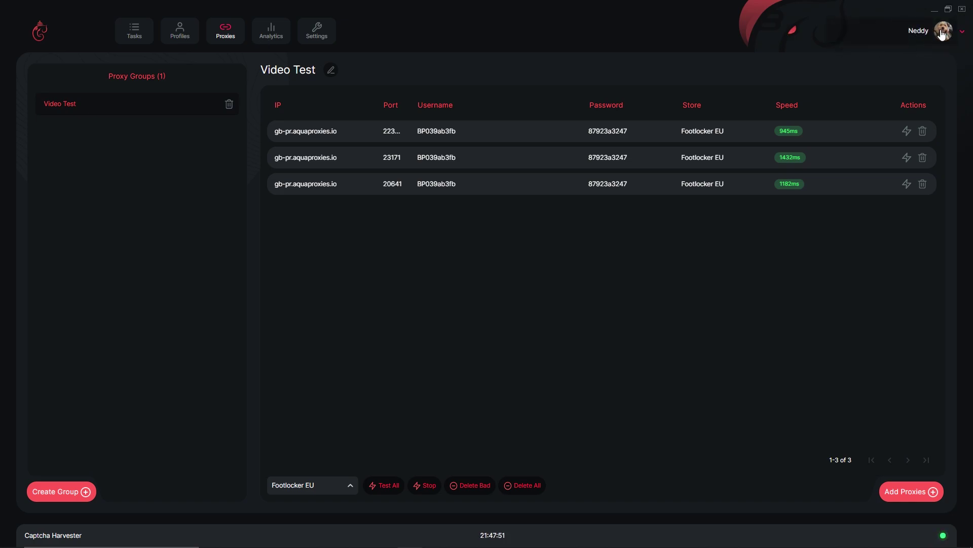
- Check the account menu, then go to the Profiles page
left_click(882, 33)
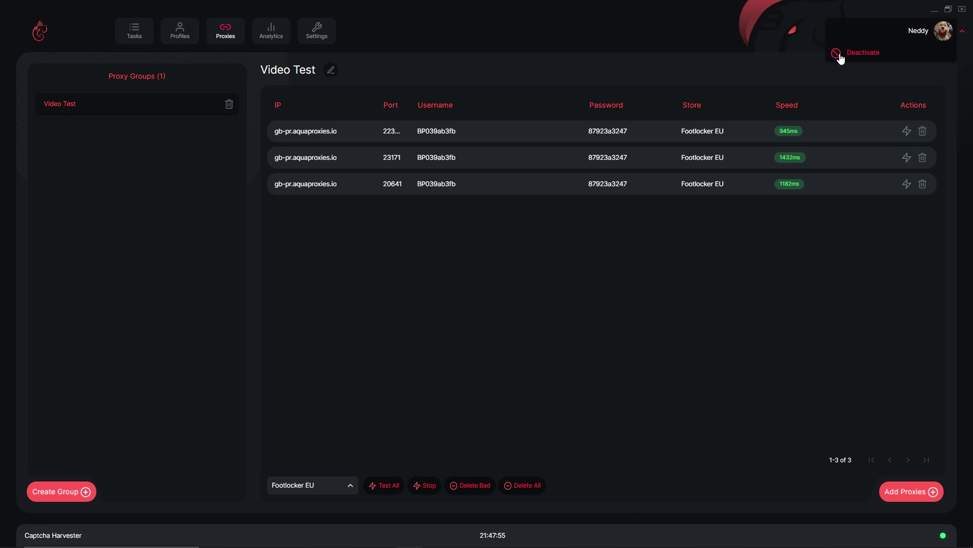
left_click(647, 58)
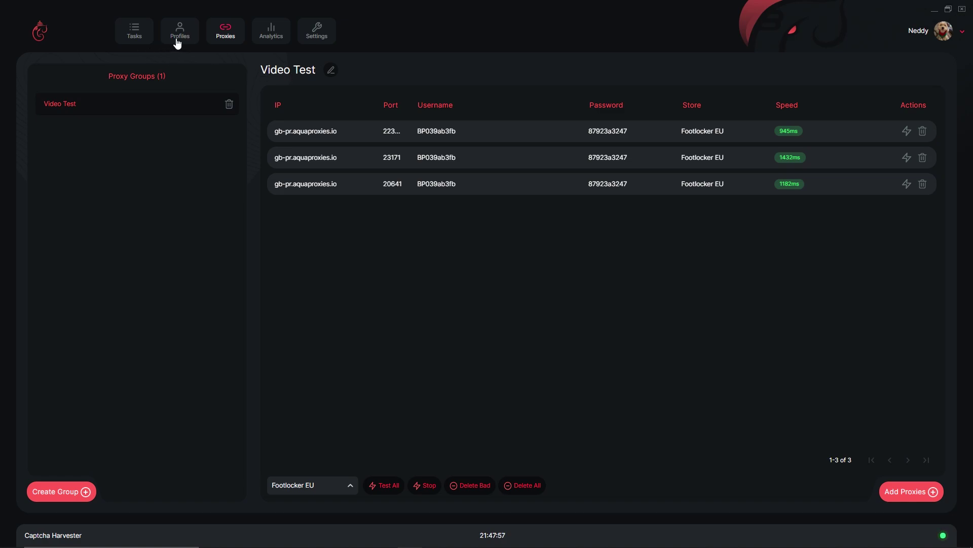
left_click(175, 42)
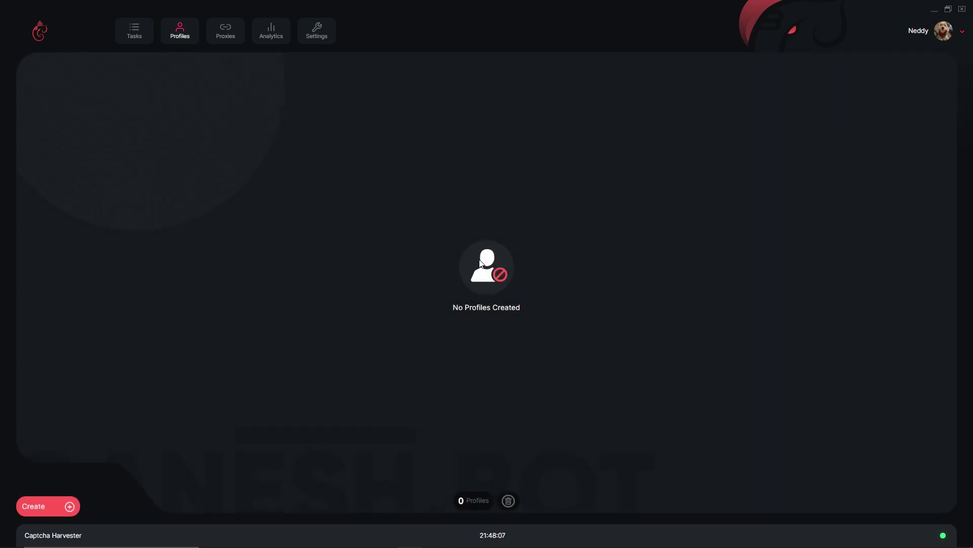
- Start a new profile, keeping the billing address the same as shipping
left_click(40, 508)
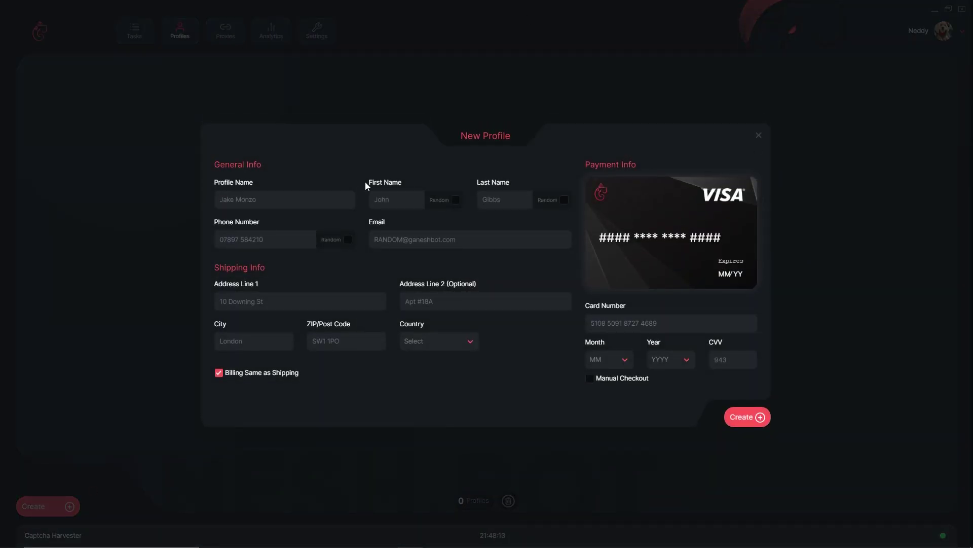
left_click(219, 373)
left_click(239, 430)
left_click(224, 373)
left_click(217, 428)
- Enter the Mastercard card details and create the UK profile Video Test
left_click(640, 324)
key("ctrl+a")
key("BackSpace")
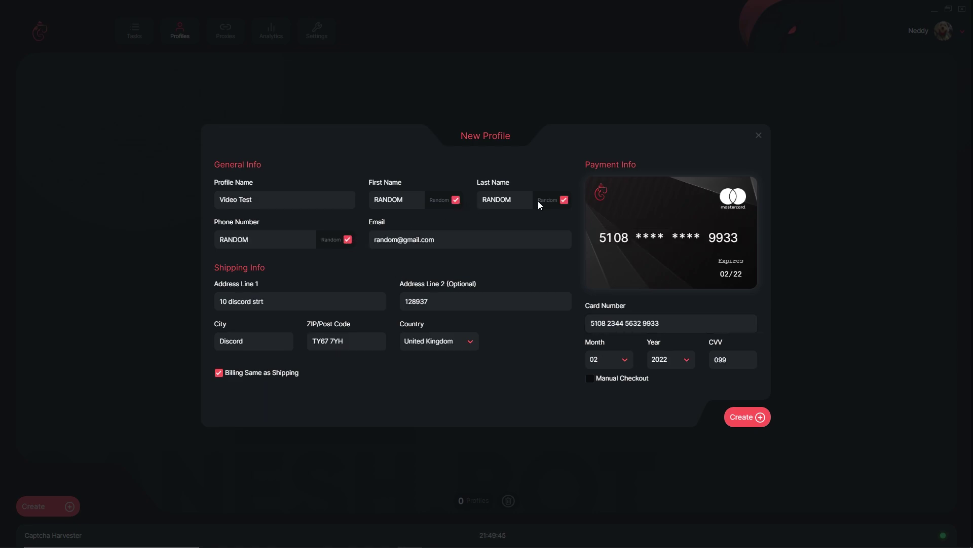
left_click(750, 421)
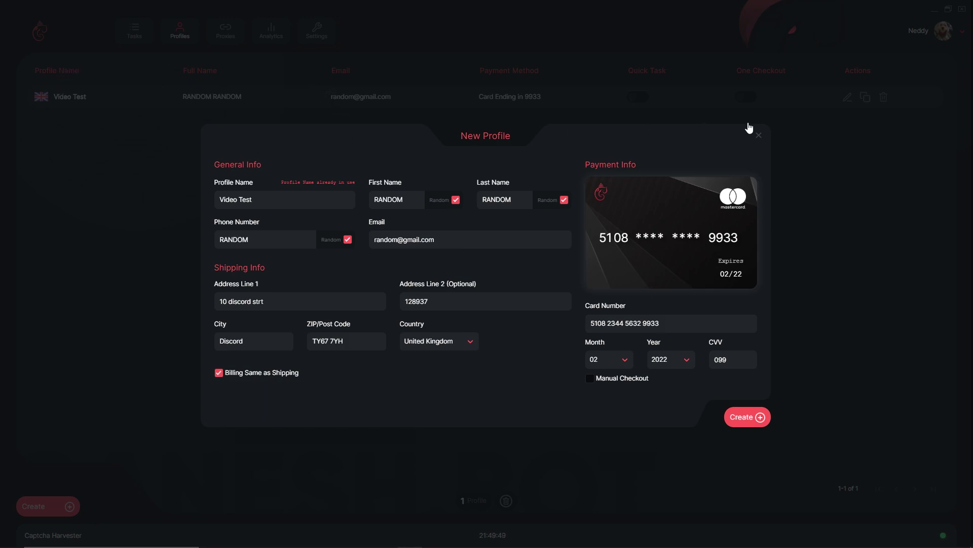
left_click(759, 134)
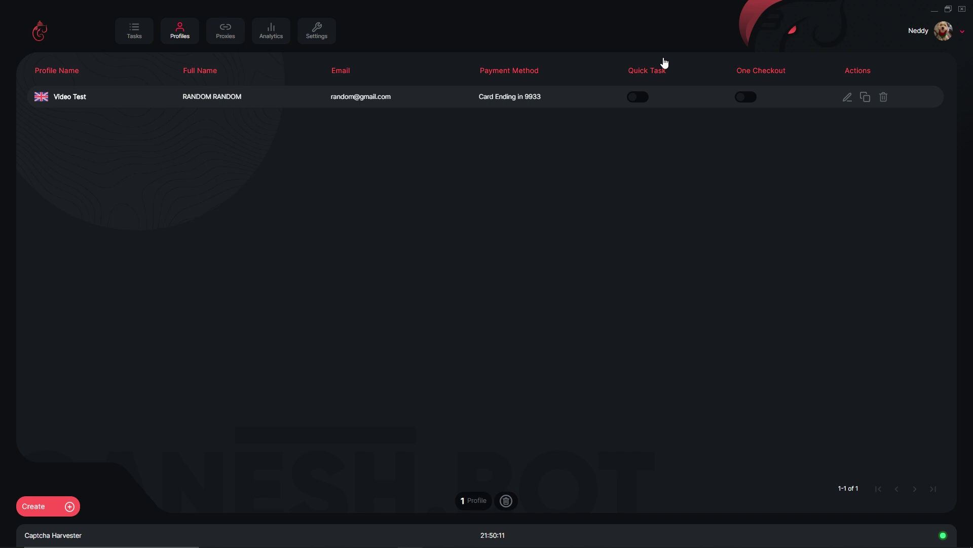
- Toggle Quick Task and One Checkout for the Video Test profile
left_click(639, 98)
left_click(745, 98)
left_click(848, 99)
left_click(798, 120)
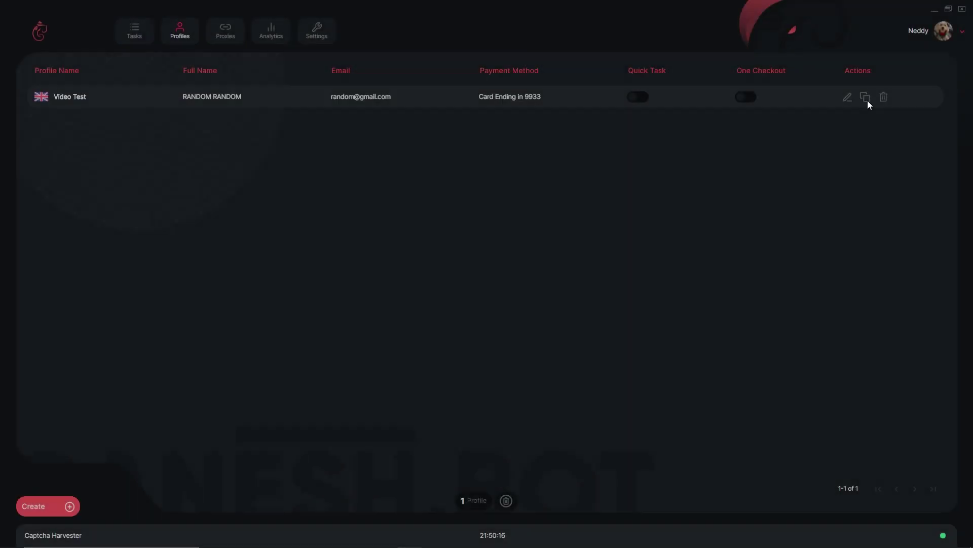
- Duplicate Video Test, delete the Video Test (0) copy, and start a new task from Tasks
left_click(865, 97)
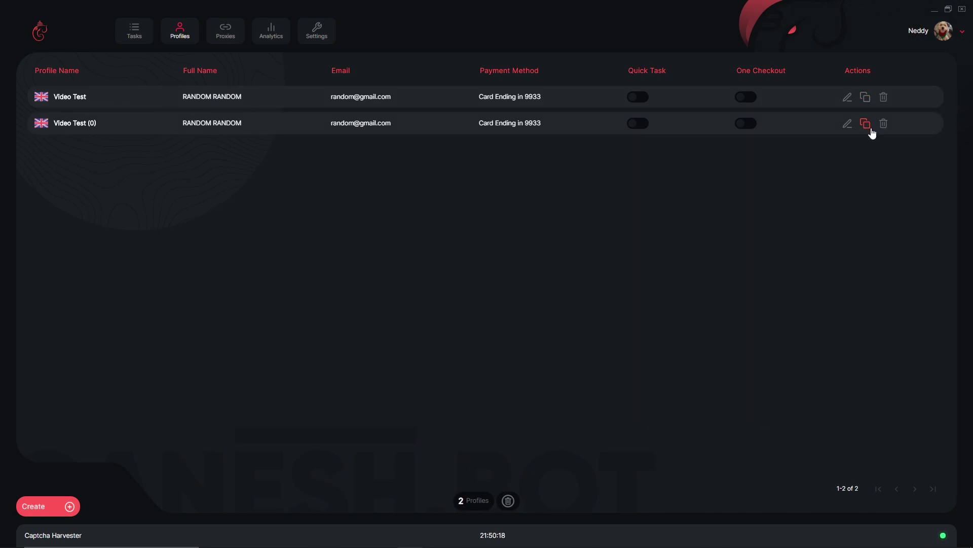
left_click(884, 124)
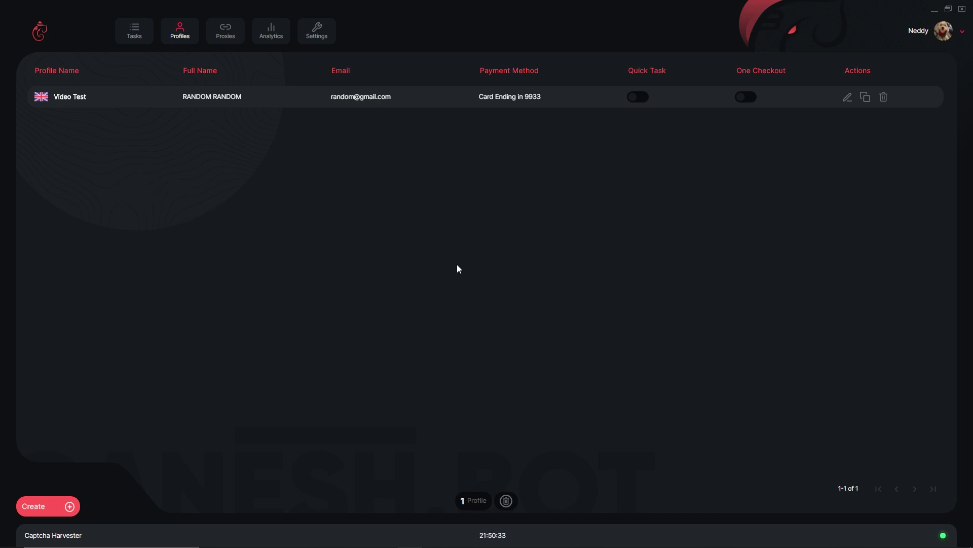
left_click(135, 35)
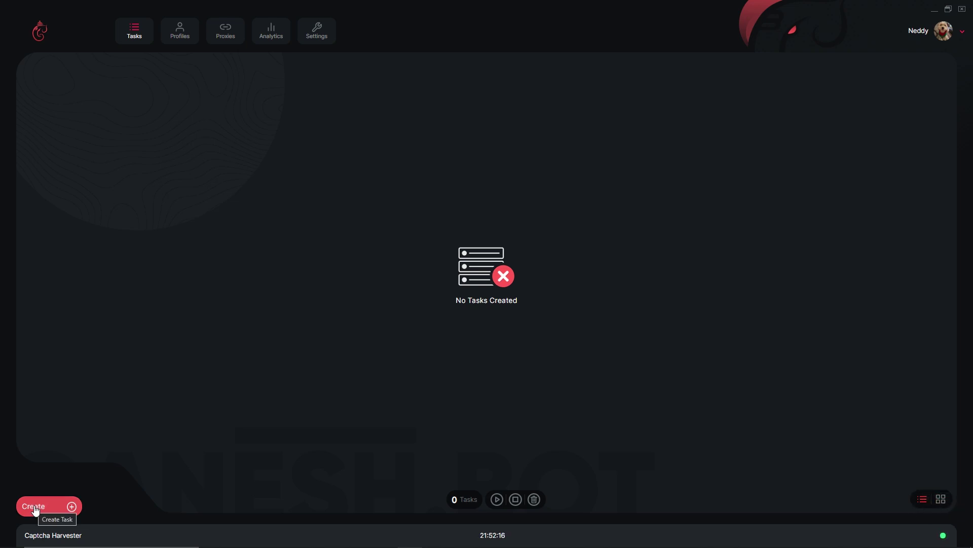
left_click(33, 506)
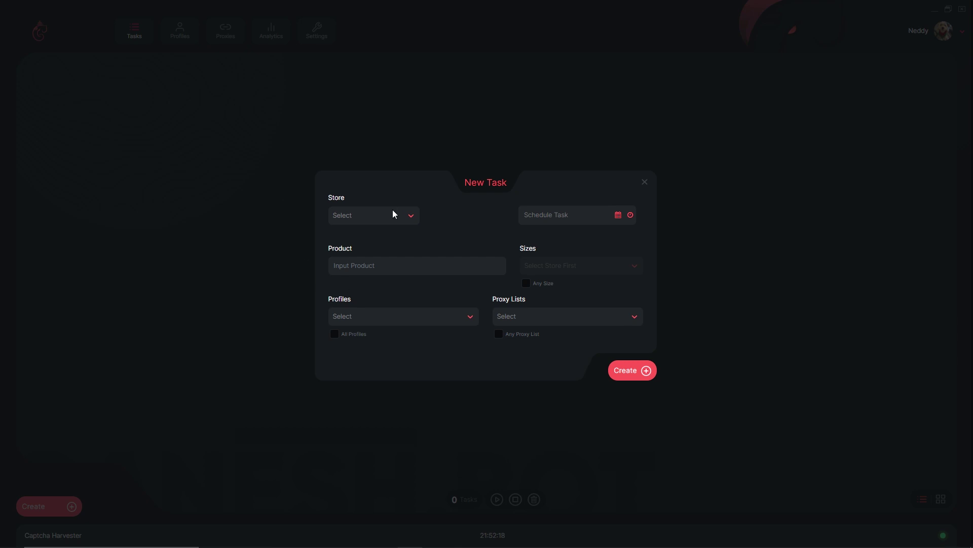
- Choose Footlocker EU as the new task's store, after briefly picking JD USA
left_click(397, 218)
scroll(389, 280, "down", 5)
left_click(385, 298)
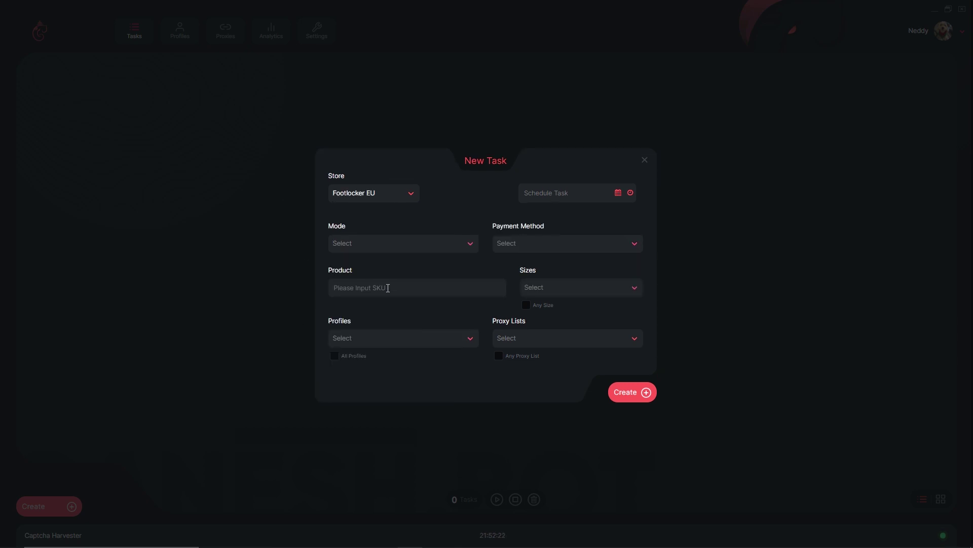
left_click(373, 193)
scroll(369, 228, "down", 10)
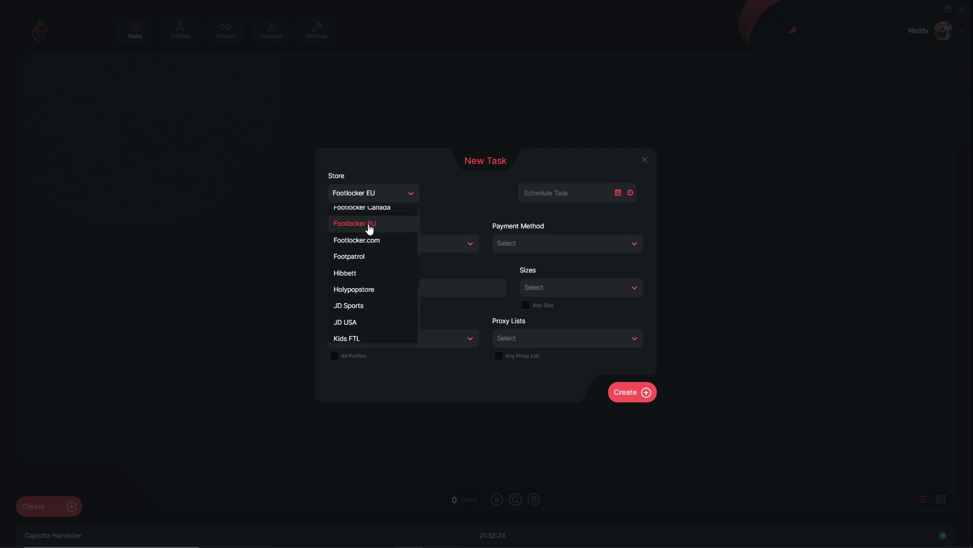
scroll(370, 319, "up", 8)
scroll(365, 259, "down", 3)
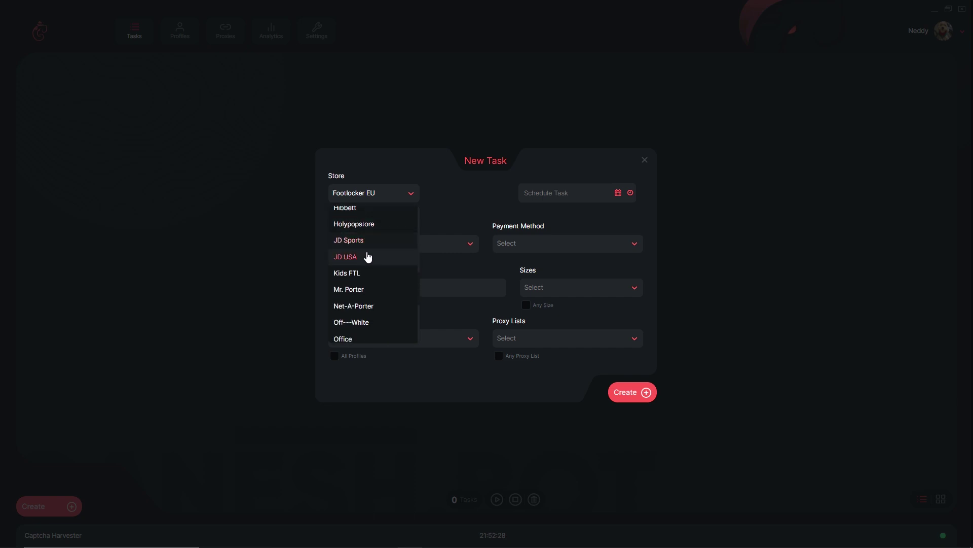
left_click(370, 257)
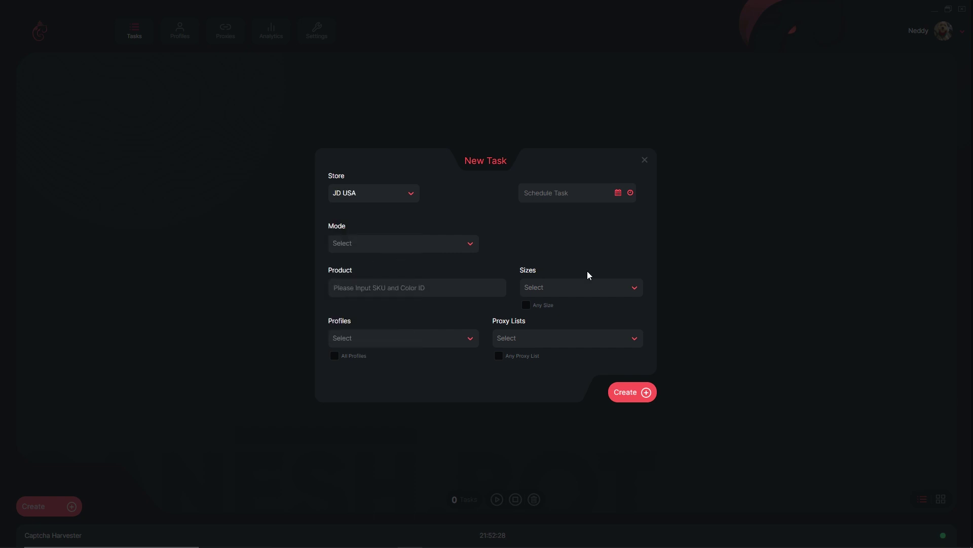
left_click(388, 197)
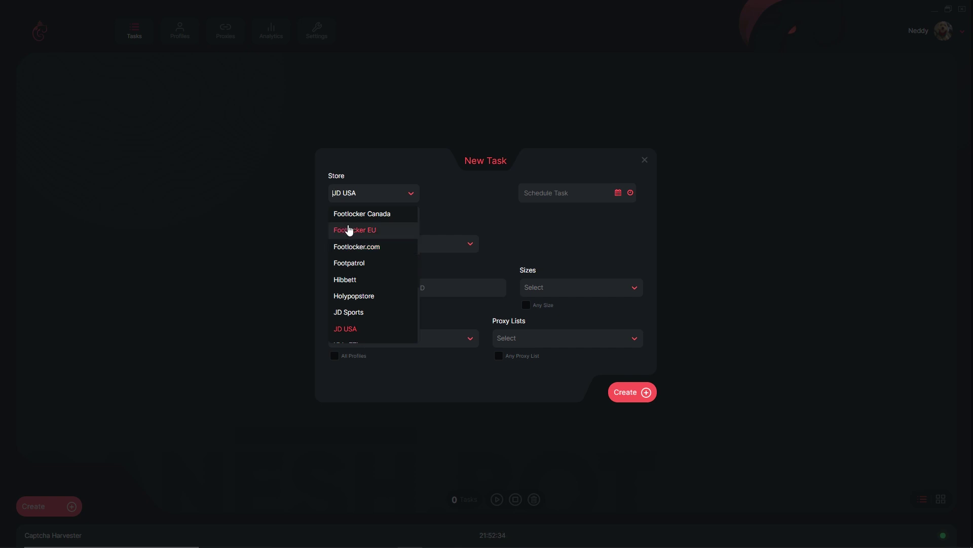
left_click(348, 233)
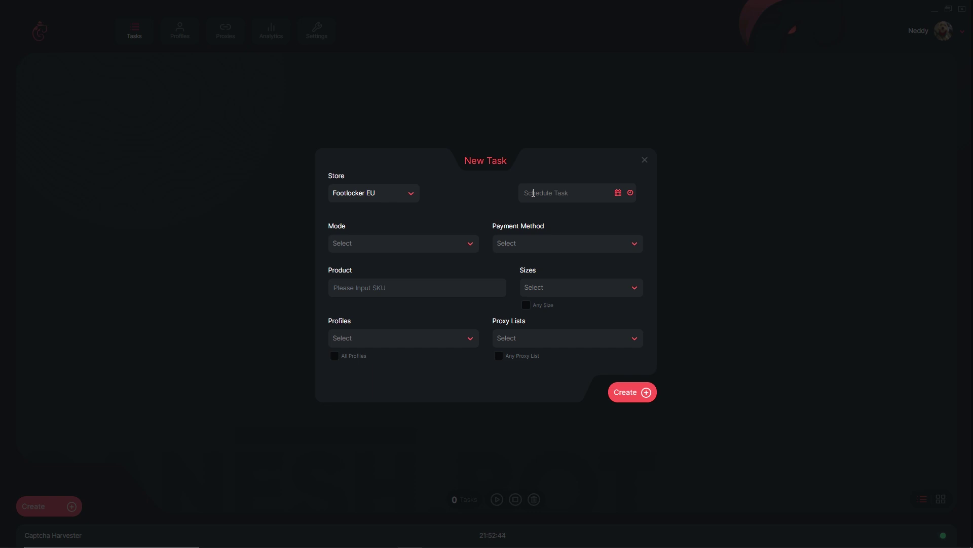
- Set mode to Solve Datadome Captcha, payment to Auto-Checkout, and product to TY87086
left_click(455, 249)
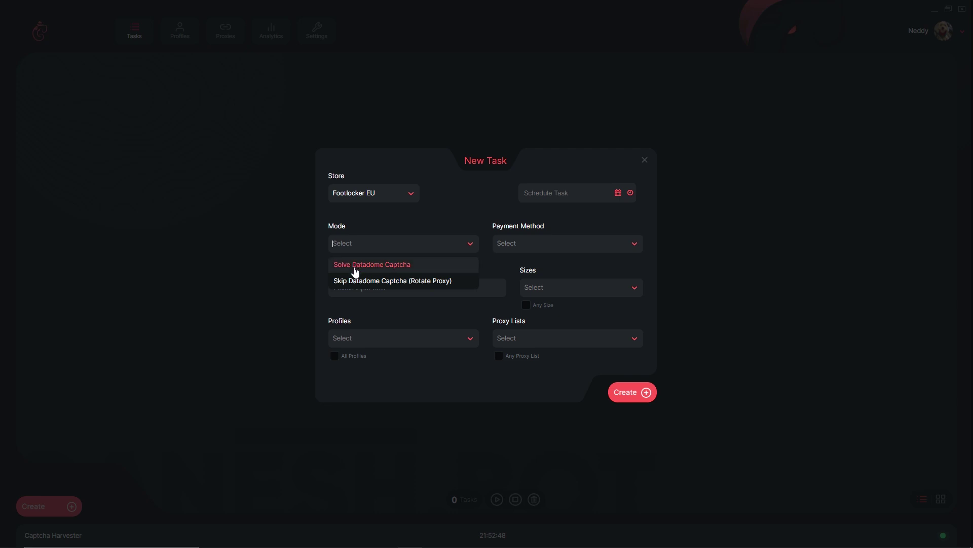
left_click(356, 269)
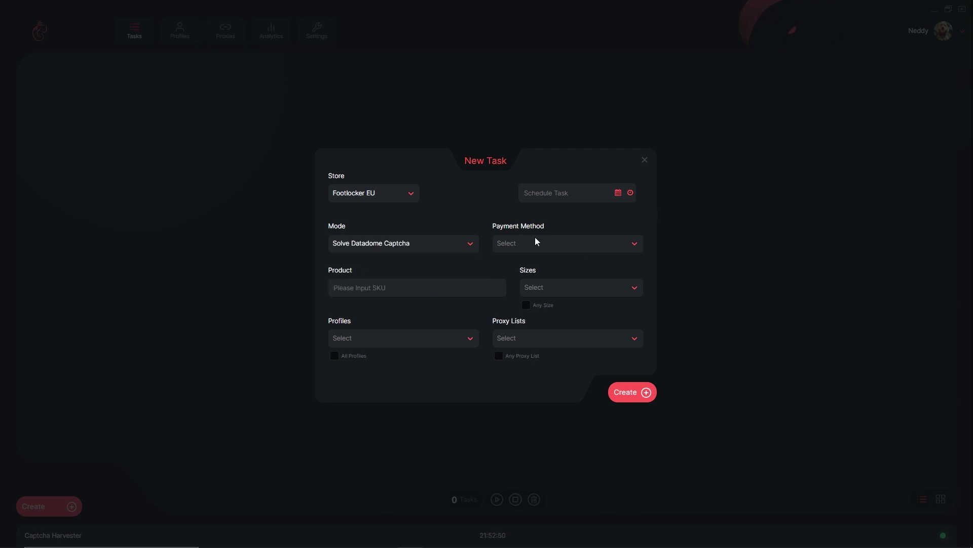
left_click(521, 244)
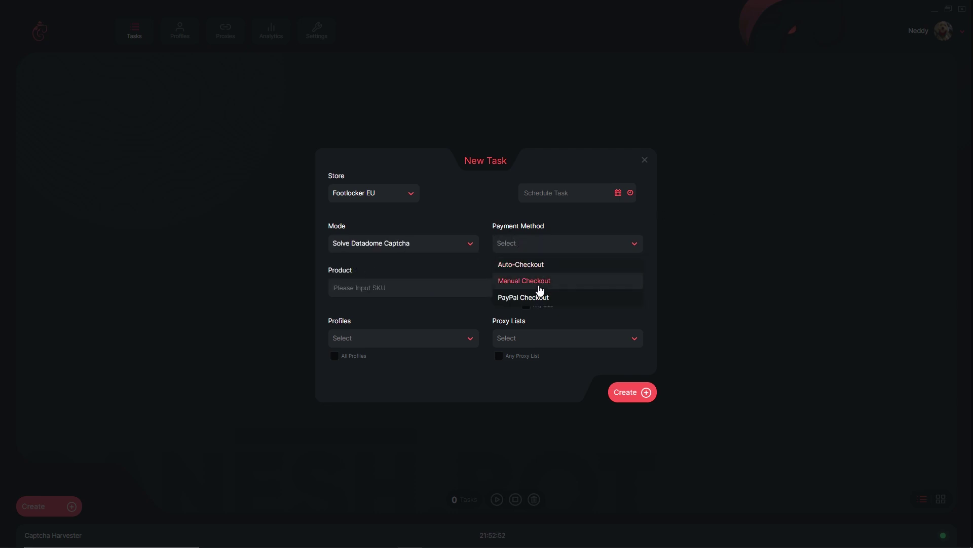
left_click(535, 266)
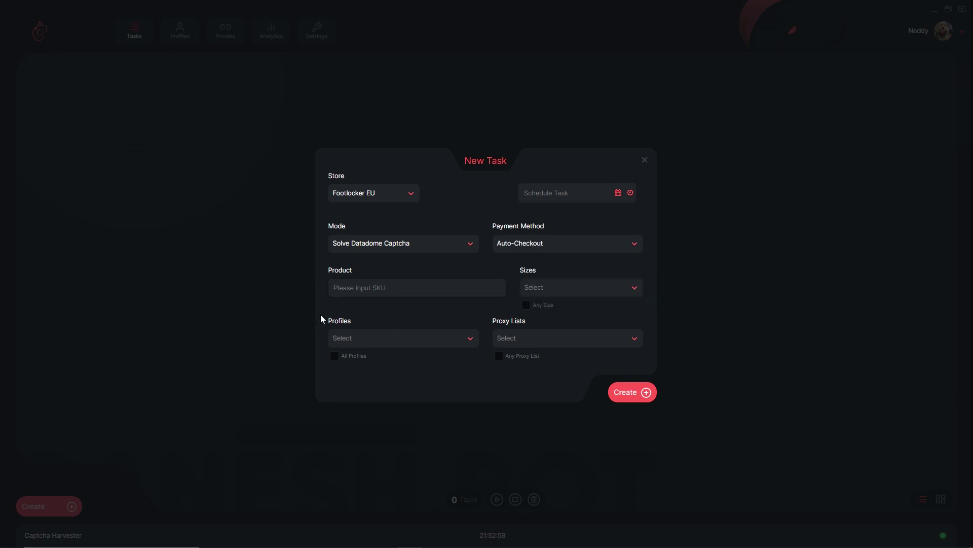
type("TY87086")
- Set the task's sizes to US 6 only, removing the extra US 4, US 5 and US 6.5
left_click(532, 307)
left_click(528, 307)
left_click(542, 287)
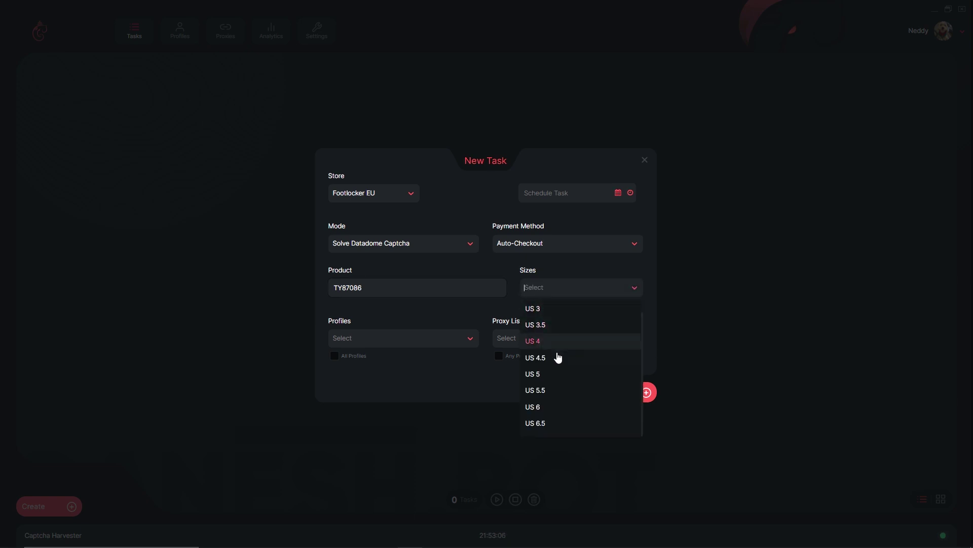
left_click(537, 357)
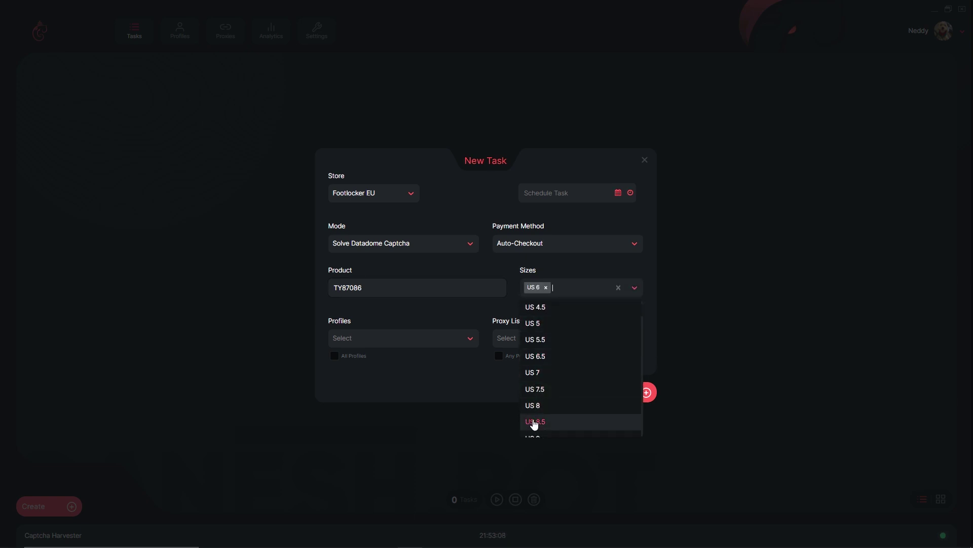
scroll(570, 358, "up", 1)
left_click(561, 339)
left_click(560, 358)
left_click(559, 379)
left_click(498, 316)
left_click(578, 294)
left_click(545, 294)
left_click(574, 288)
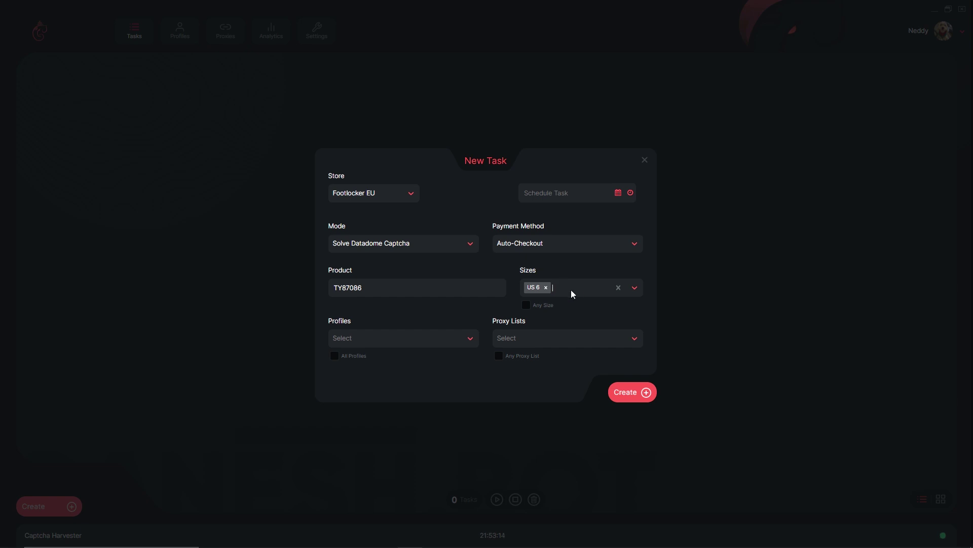
- Assign the Video Test profile and Video Test proxy list, then create the task
left_click(352, 358)
left_click(353, 358)
left_click(354, 344)
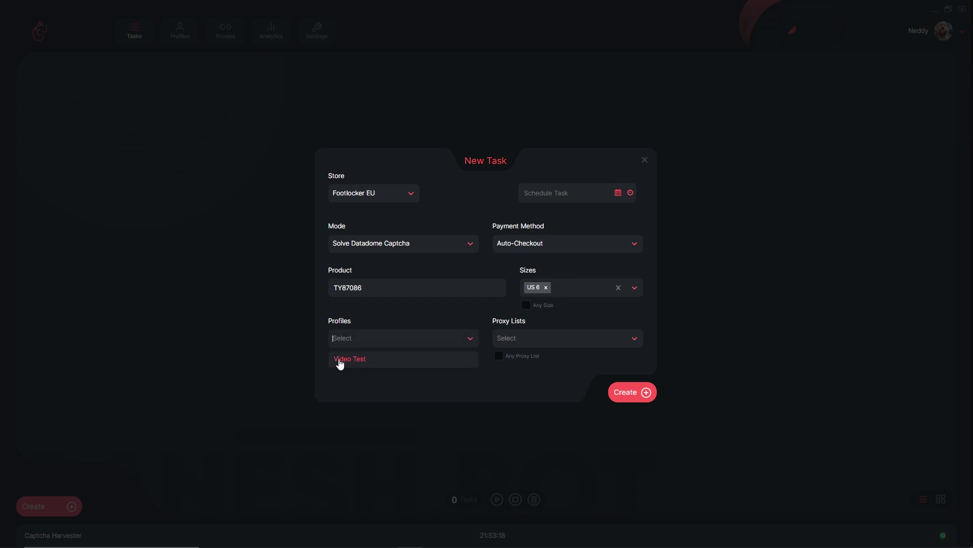
left_click(403, 367)
left_click(451, 394)
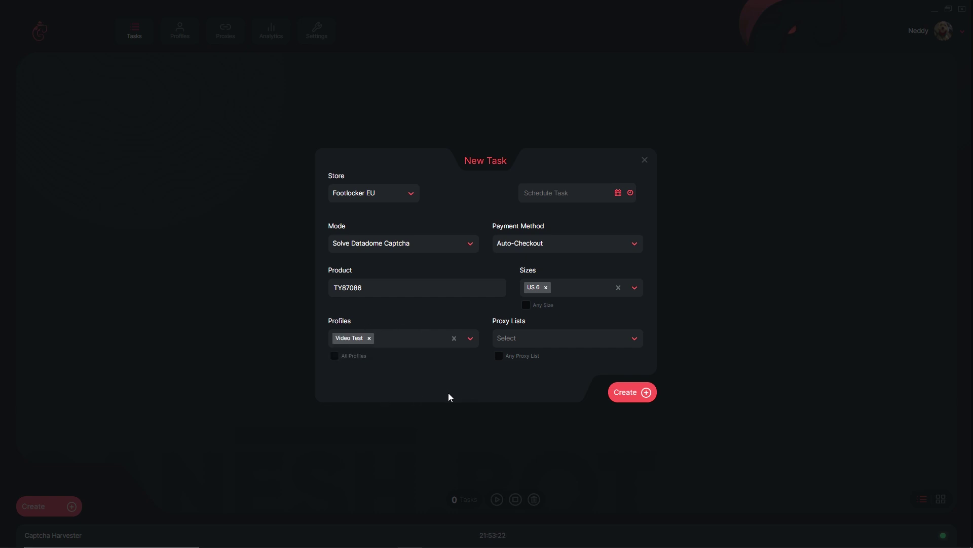
left_click(505, 341)
left_click(520, 367)
left_click(523, 392)
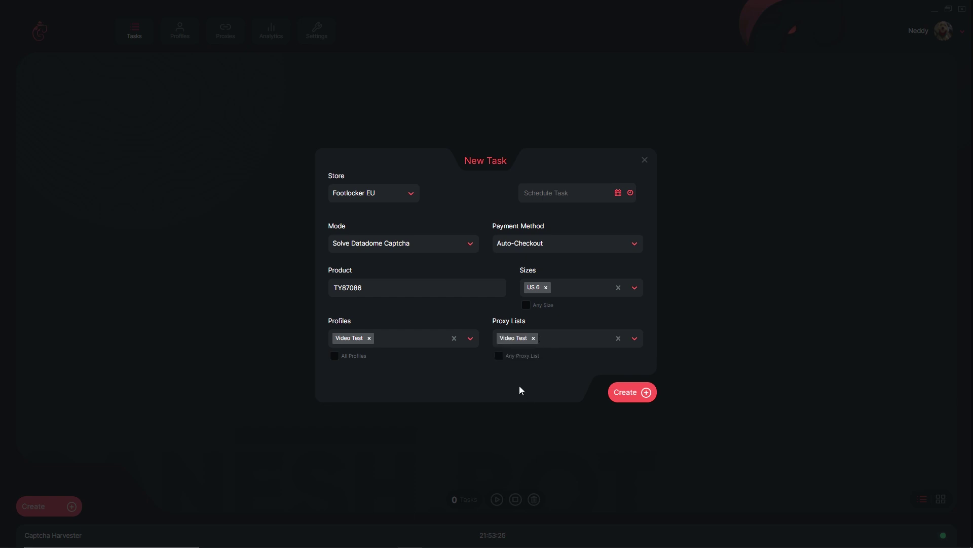
left_click(629, 399)
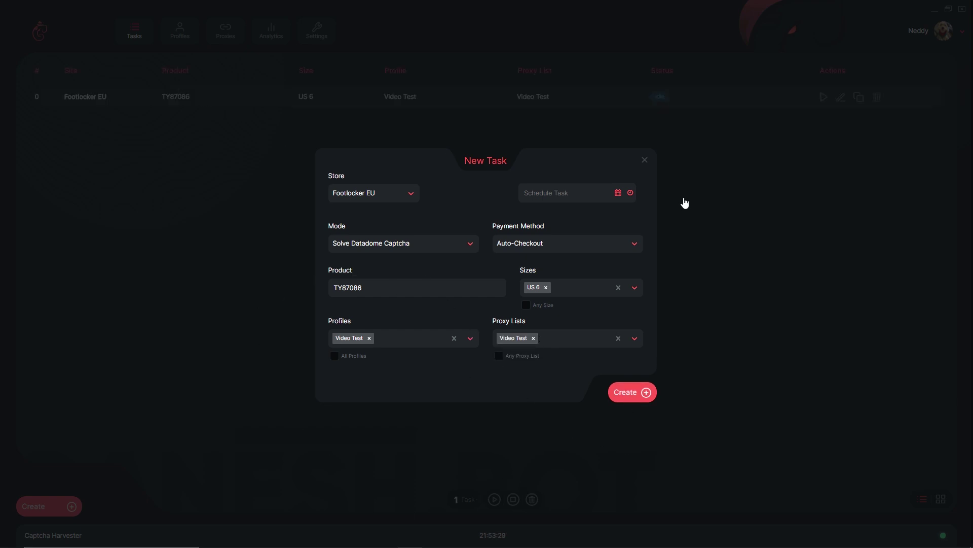
left_click(645, 160)
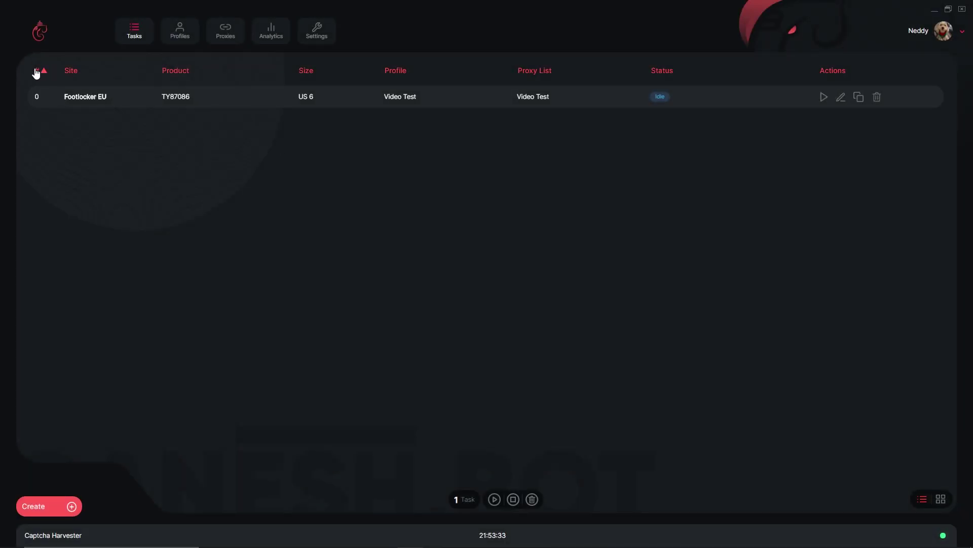
left_click(67, 76)
left_click(840, 98)
left_click(651, 158)
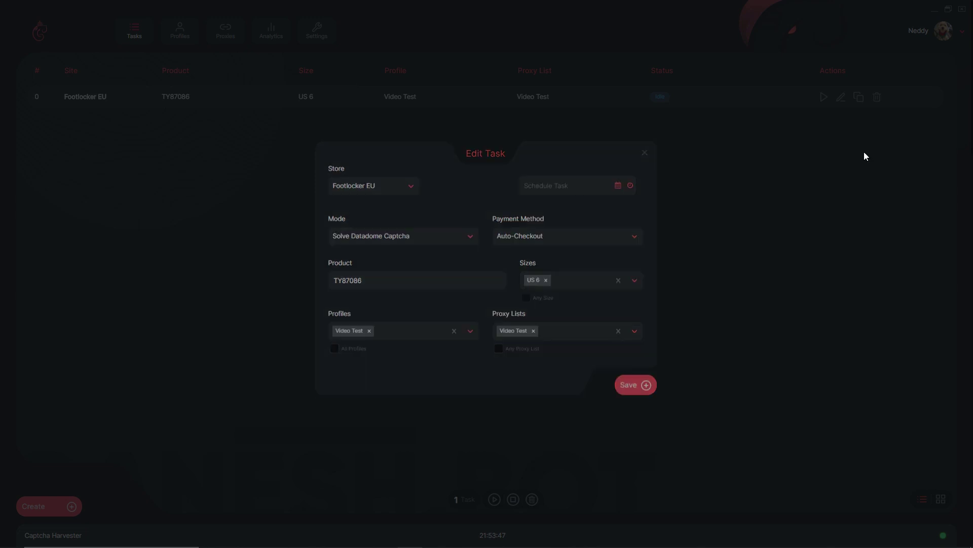
left_click(859, 98)
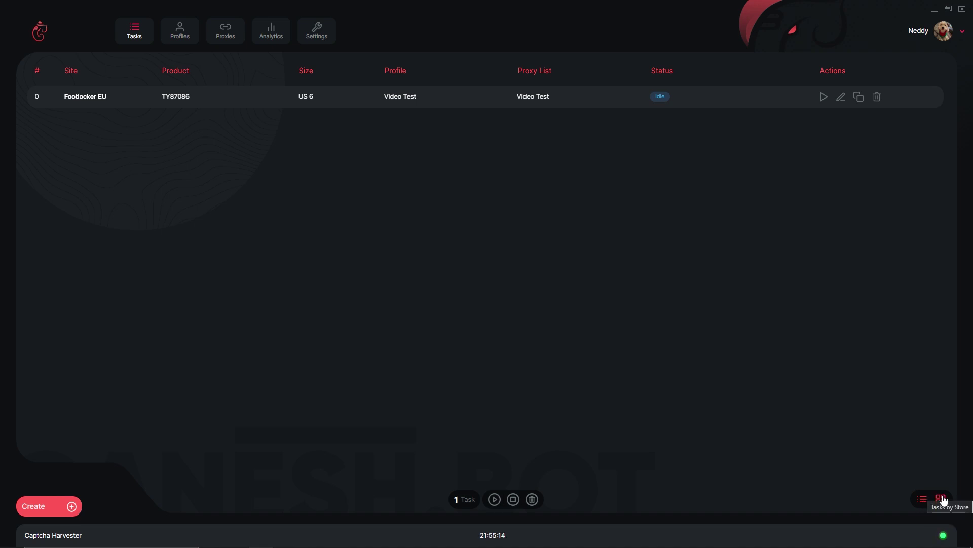
- Create a Size? UK task for product TY768986 with any size, all profiles and any proxy list
left_click(26, 499)
left_click(348, 222)
scroll(348, 304, "down", 5)
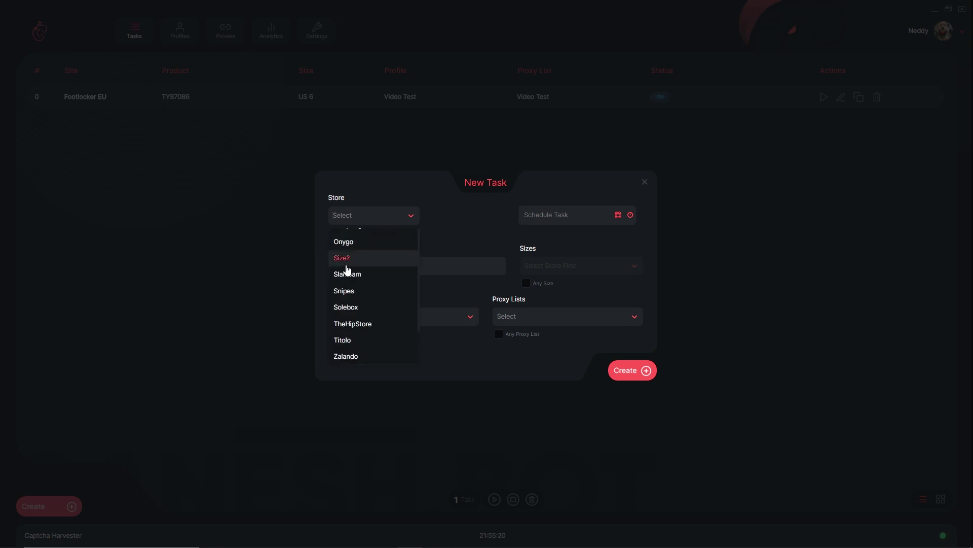
left_click(347, 268)
left_click(515, 246)
left_click(523, 274)
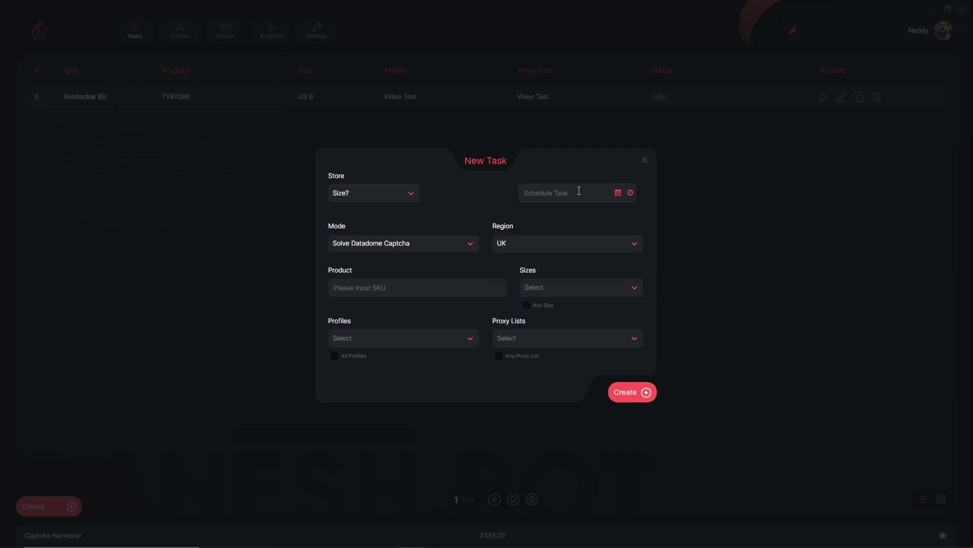
left_click(403, 283)
type("TY768986")
left_click(526, 305)
left_click(498, 356)
left_click(334, 356)
left_click(622, 391)
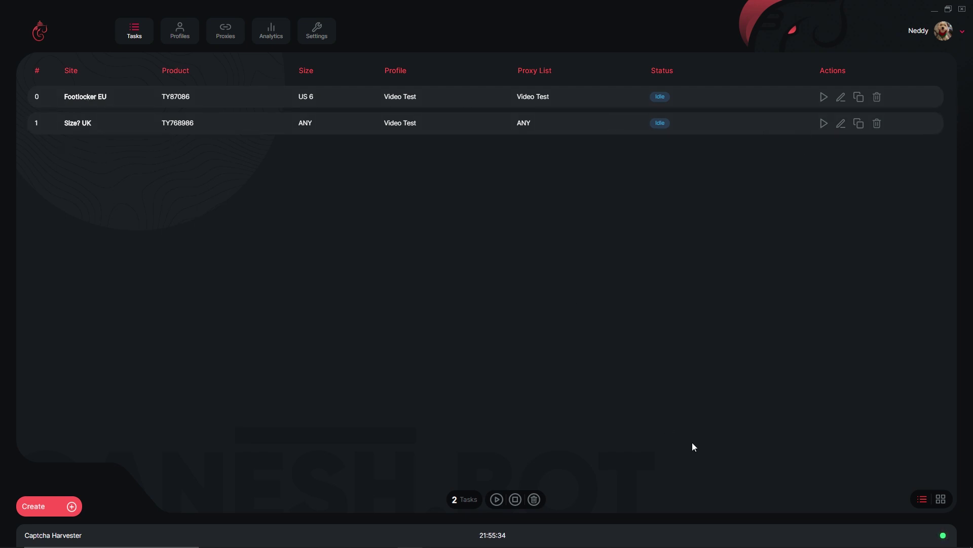
- Switch to the by-store view, check the Foot Locker group, and display the size? group's TY768986 task
left_click(941, 499)
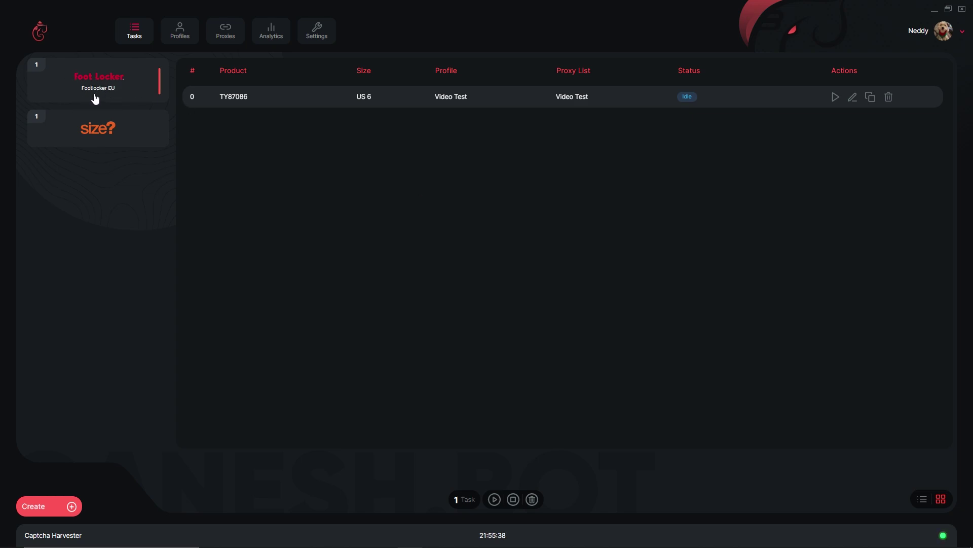
left_click(102, 129)
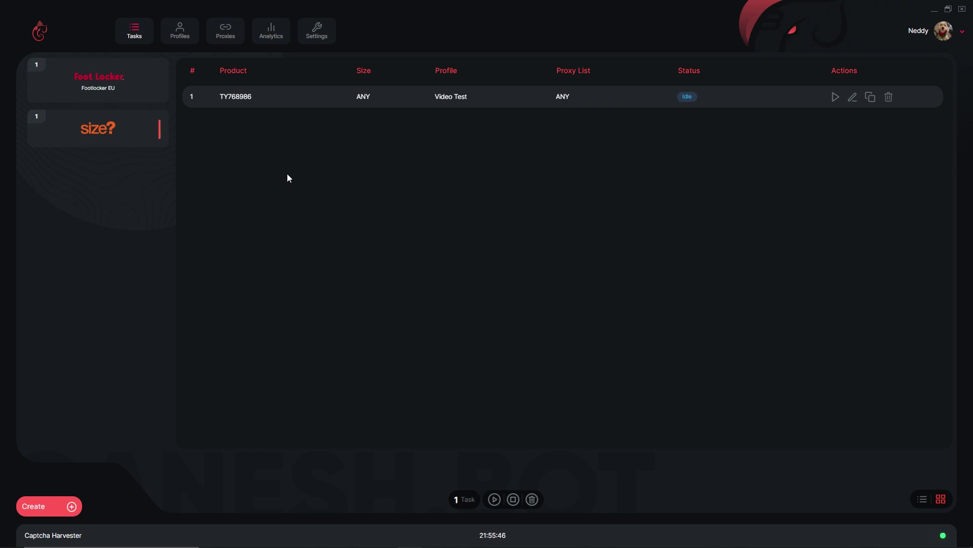
left_click(99, 80)
left_click(111, 122)
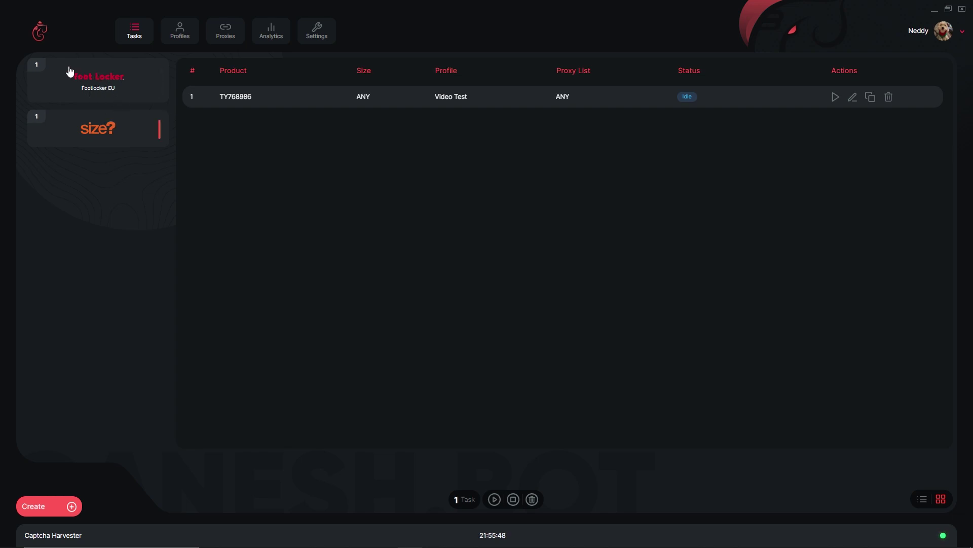